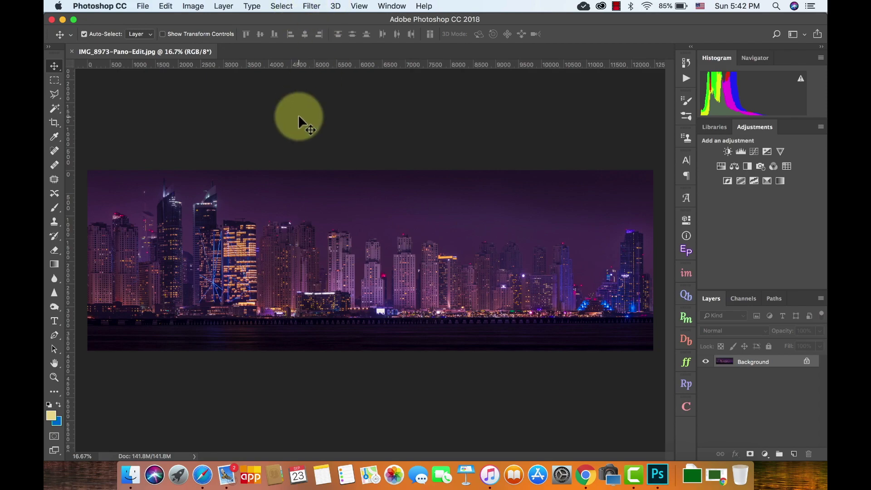
# - Glance at the view options, then switch to the Rectangular Marquee tool (M)
pyautogui.click(362, 6)
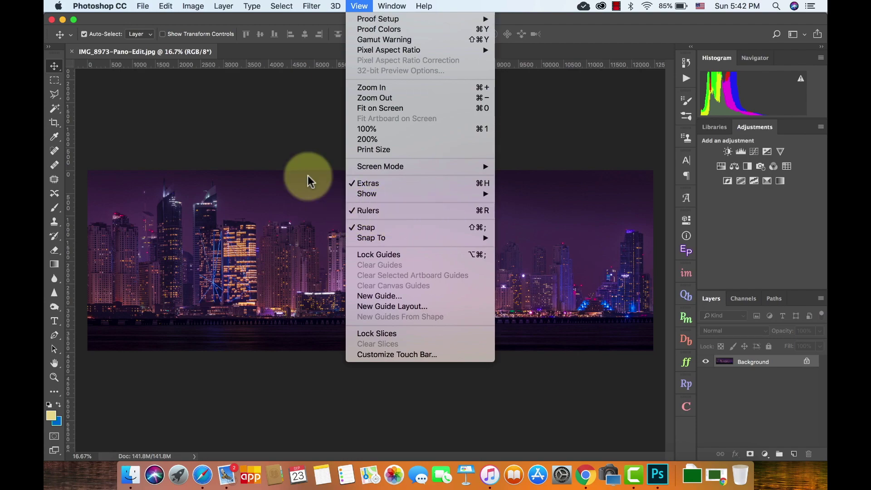
pyautogui.click(292, 133)
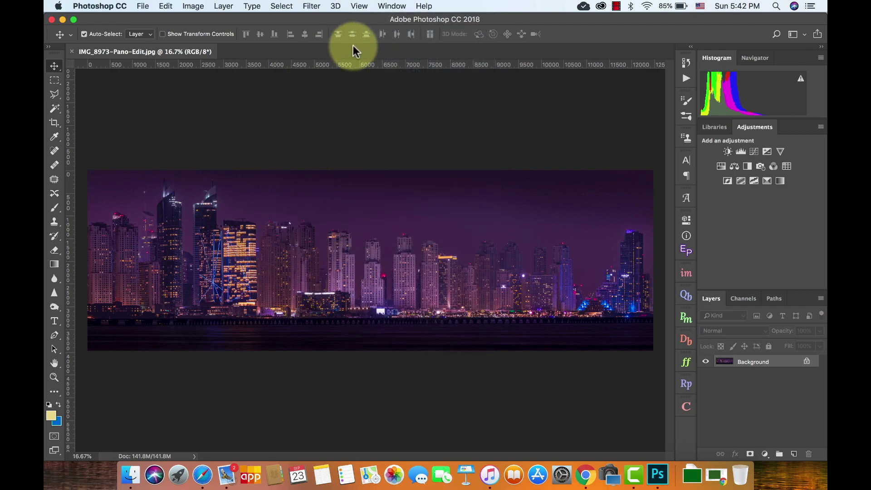
pyautogui.press('m')
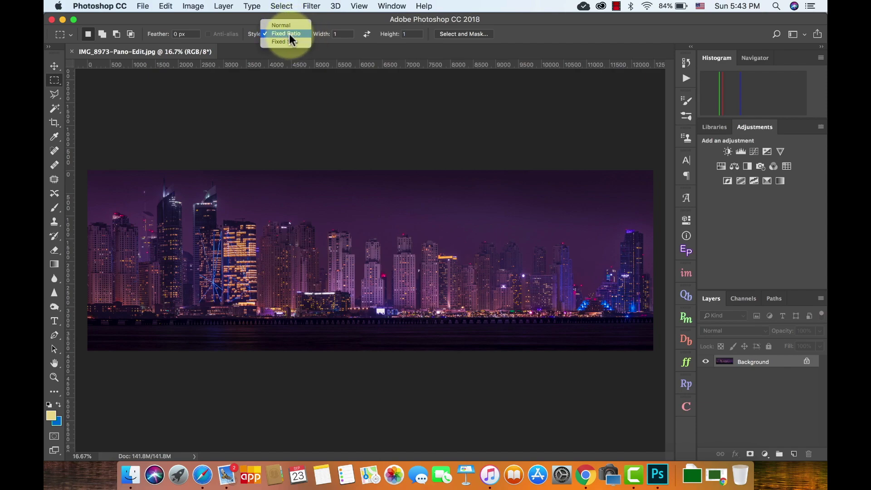
# - Set Fixed Ratio 1:1 and draw a full-height square selection at the panorama's left end
pyautogui.click(290, 34)
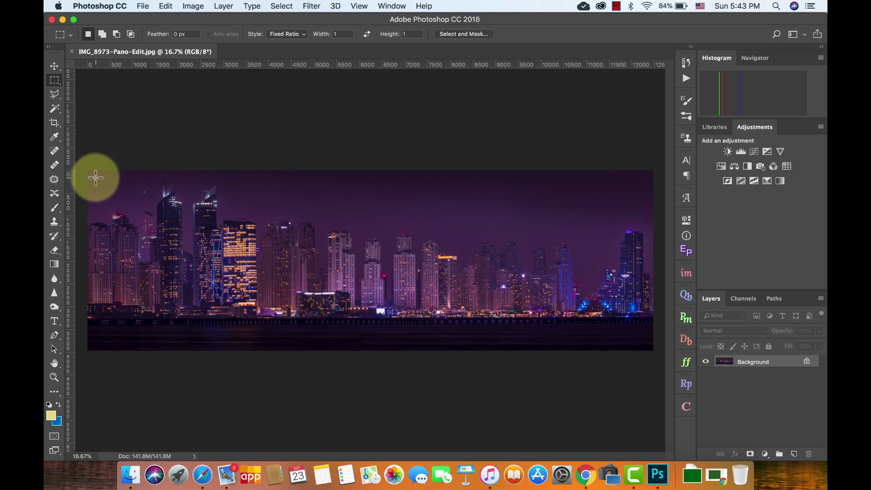
pyautogui.moveTo(95, 178); pyautogui.dragTo(347, 332)
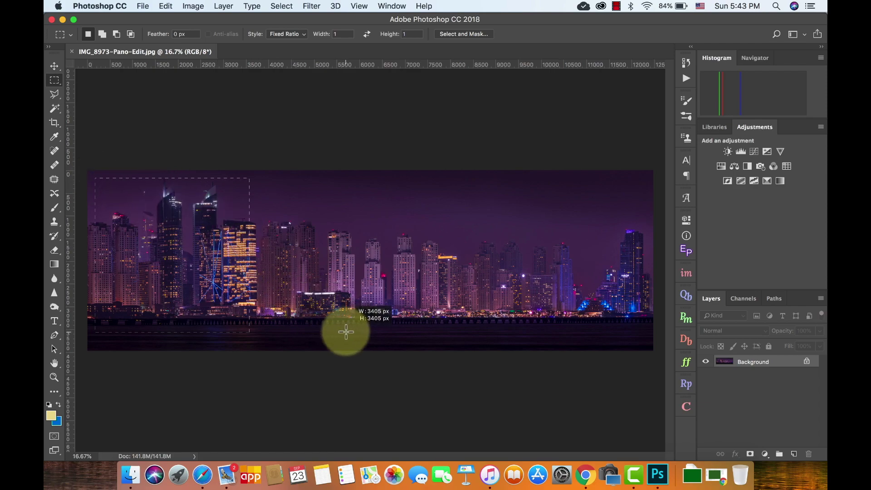
pyautogui.moveTo(346, 332); pyautogui.dragTo(258, 243)
pyautogui.moveTo(509, 247)
pyautogui.mouseDown()
pyautogui.moveTo(515, 253)
pyautogui.moveTo(451, 317)
pyautogui.moveTo(191, 220)
pyautogui.mouseUp()
pyautogui.moveTo(111, 189)
pyautogui.mouseDown()
pyautogui.moveTo(190, 257)
pyautogui.moveTo(91, 172)
pyautogui.moveTo(315, 346)
pyautogui.mouseUp()
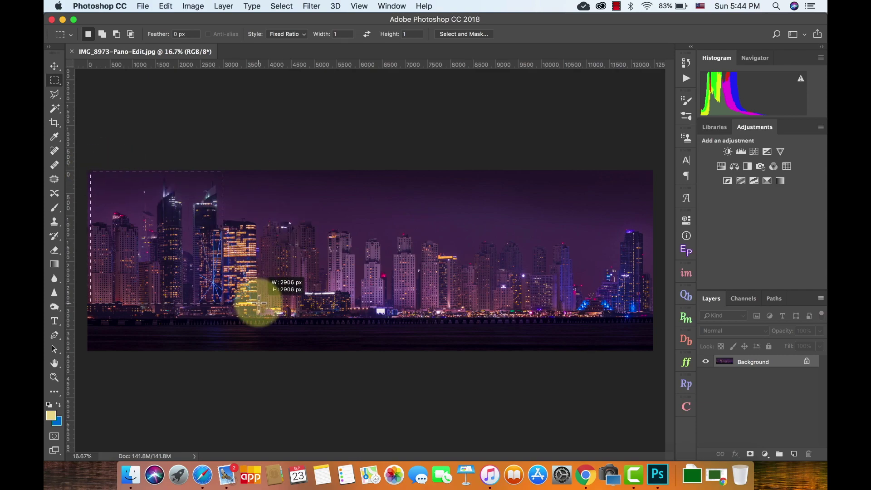
pyautogui.moveTo(314, 346); pyautogui.dragTo(315, 347)
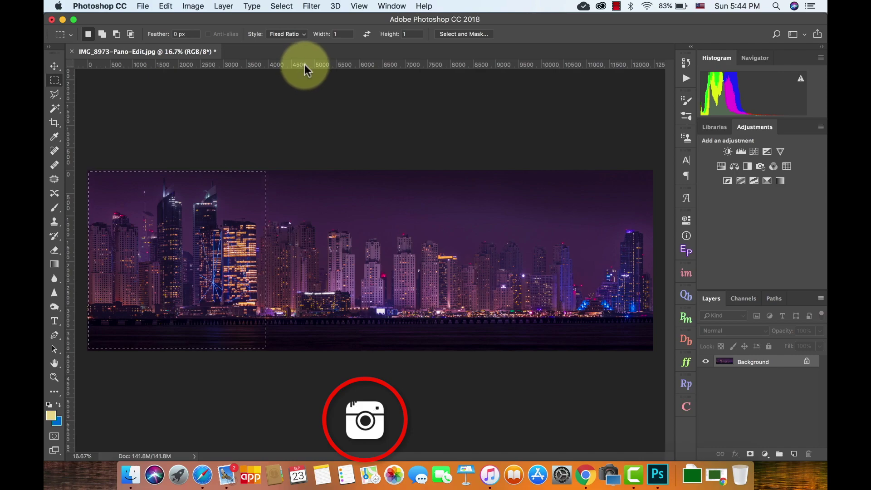
# - Add guides along the image's top, bottom and left edges
pyautogui.moveTo(305, 65); pyautogui.dragTo(302, 172)
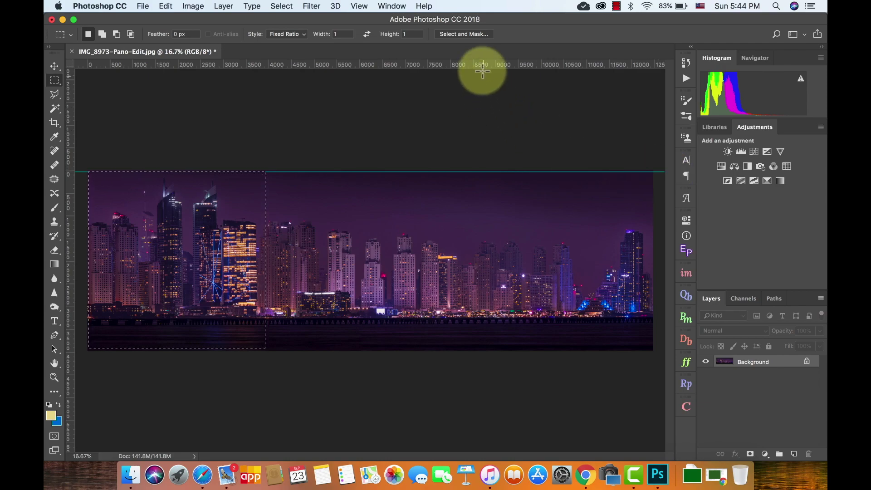
pyautogui.moveTo(480, 62); pyautogui.dragTo(474, 349)
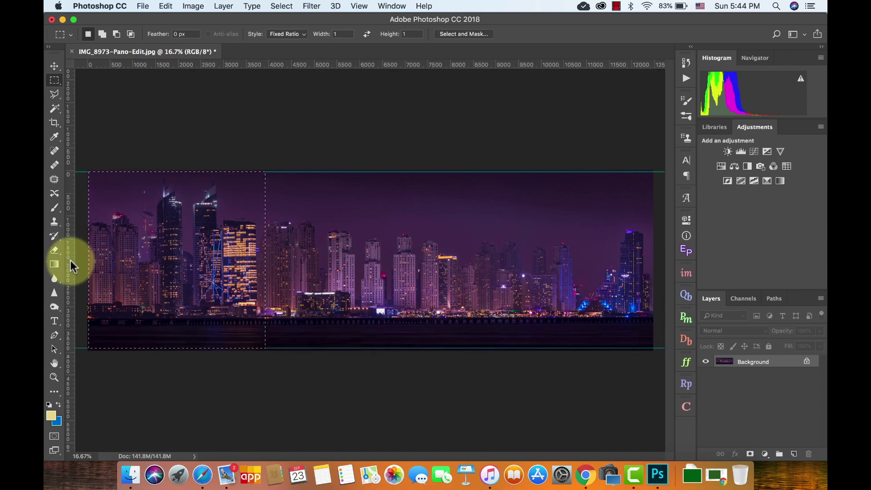
pyautogui.moveTo(70, 260); pyautogui.dragTo(263, 260)
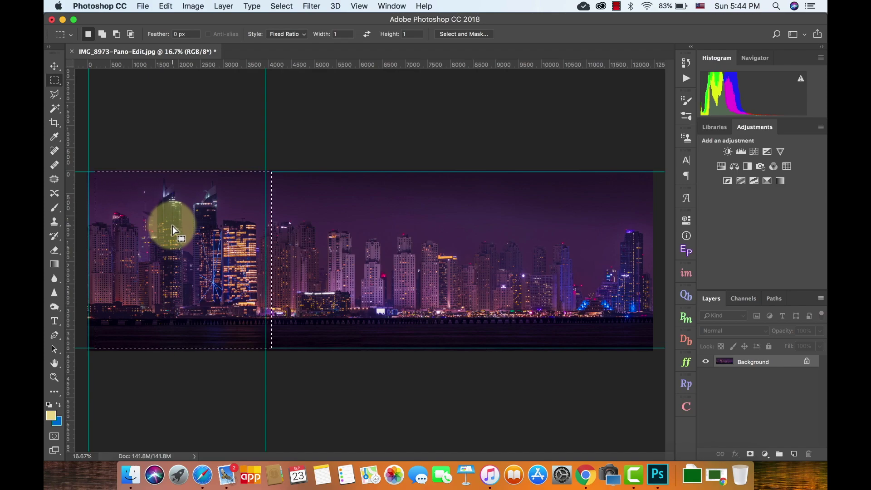
# - Slide the square selection across the panorama, adding vertical guides at the second and third tile edges
pyautogui.moveTo(172, 227); pyautogui.dragTo(345, 232)
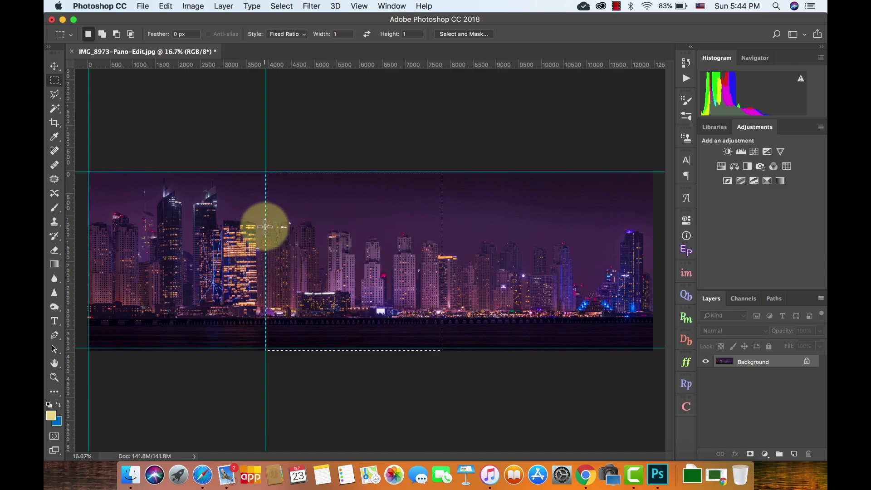
pyautogui.moveTo(68, 233); pyautogui.dragTo(412, 250)
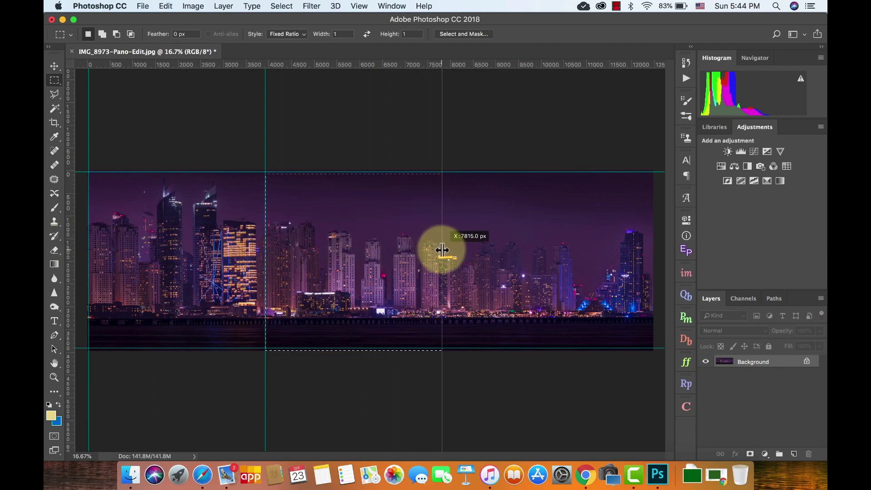
pyautogui.moveTo(412, 250); pyautogui.dragTo(441, 241)
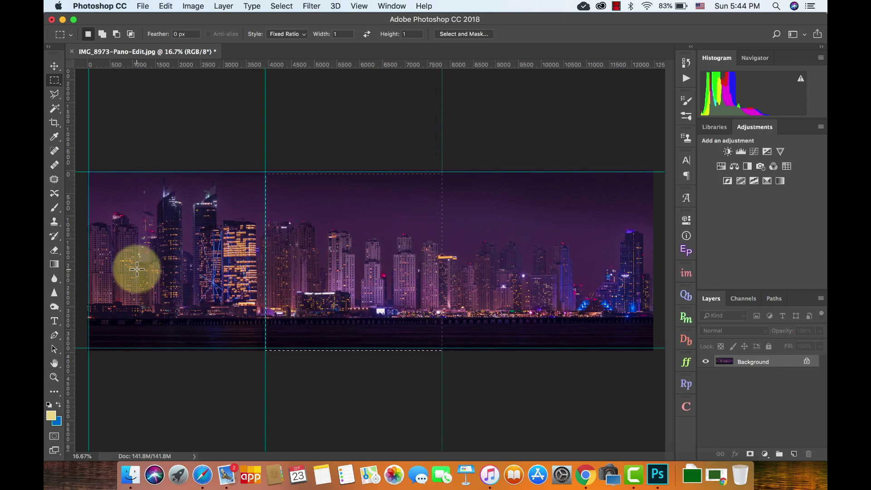
pyautogui.moveTo(336, 252); pyautogui.dragTo(516, 257)
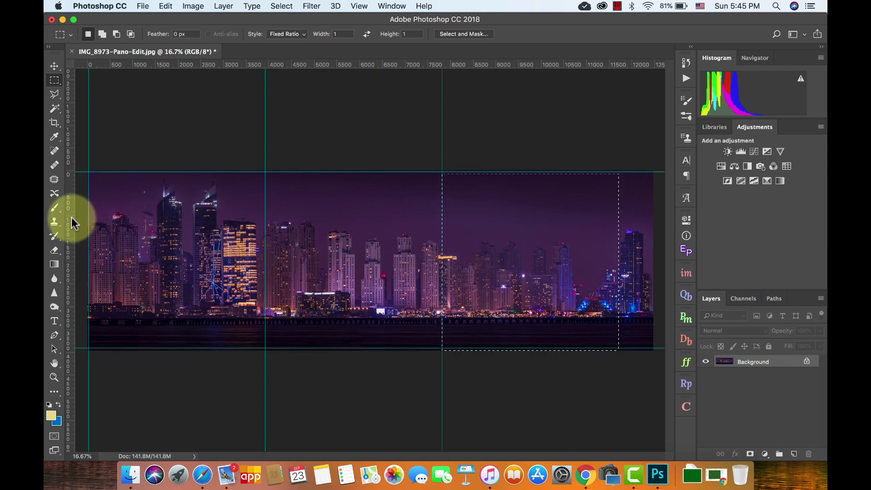
pyautogui.moveTo(70, 220); pyautogui.dragTo(619, 247)
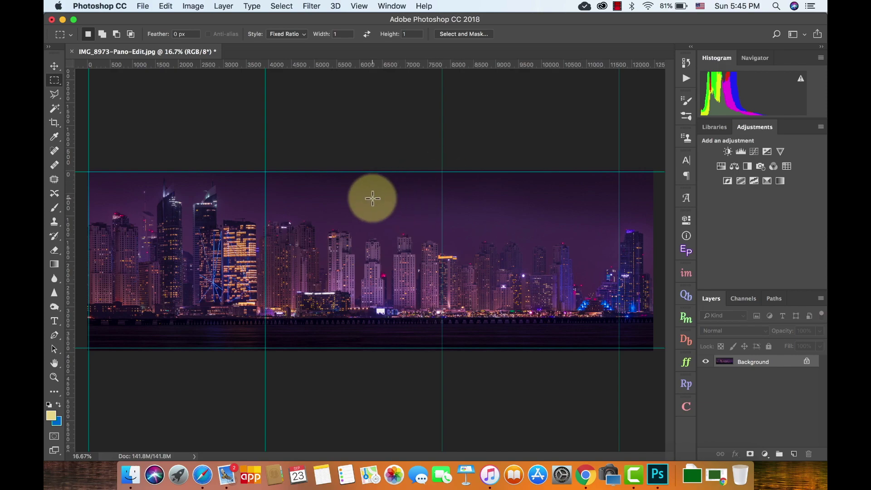
# - Select the first square tile between the guides and copy it
pyautogui.moveTo(88, 173); pyautogui.dragTo(272, 341)
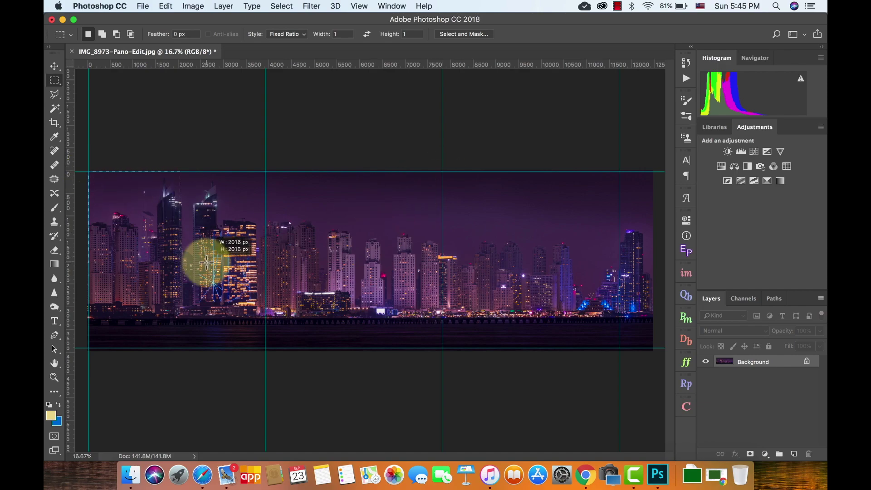
pyautogui.moveTo(278, 348); pyautogui.dragTo(278, 347)
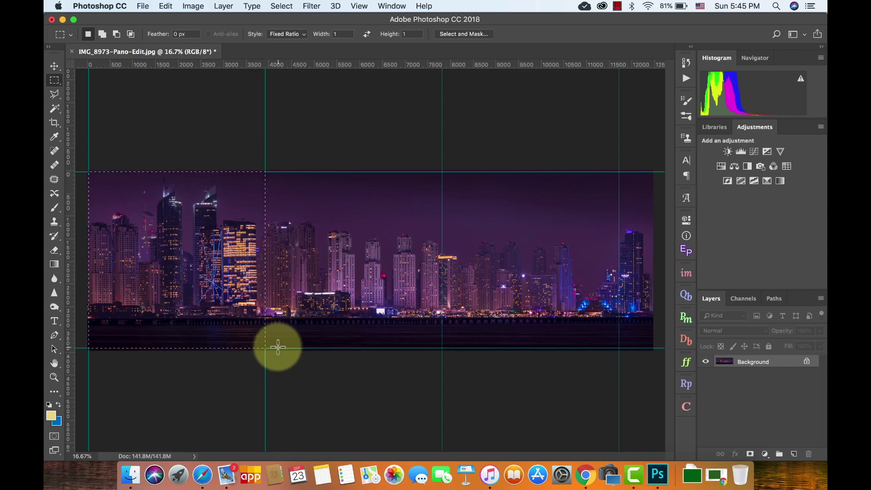
pyautogui.click(166, 5)
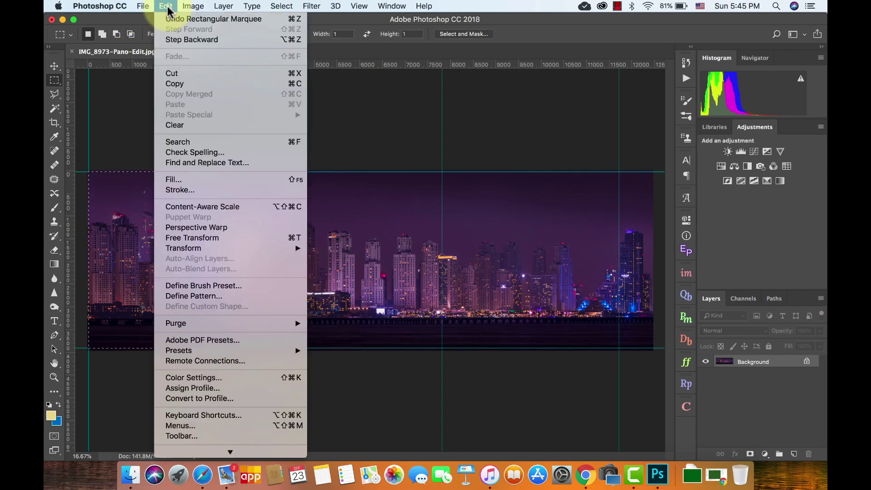
pyautogui.click(176, 84)
# - Paste the tile into a new 3895×3895 px document, then return to the panorama tab
pyautogui.click(143, 6)
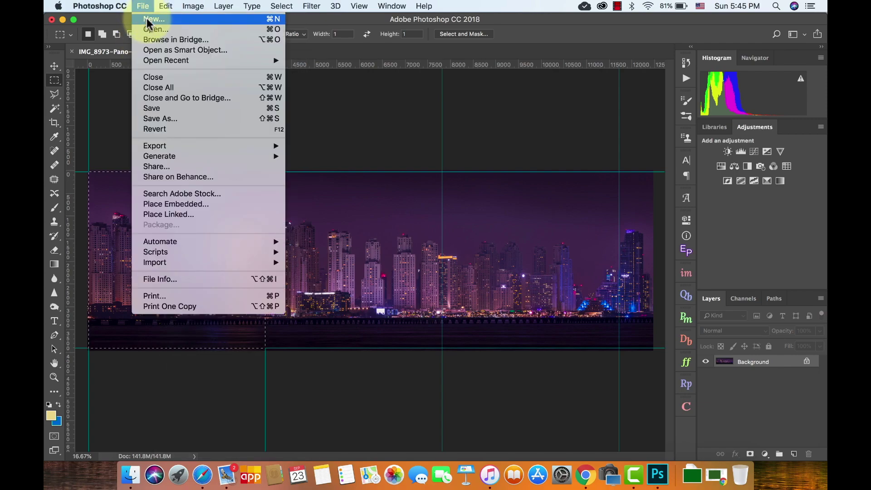
pyautogui.click(146, 18)
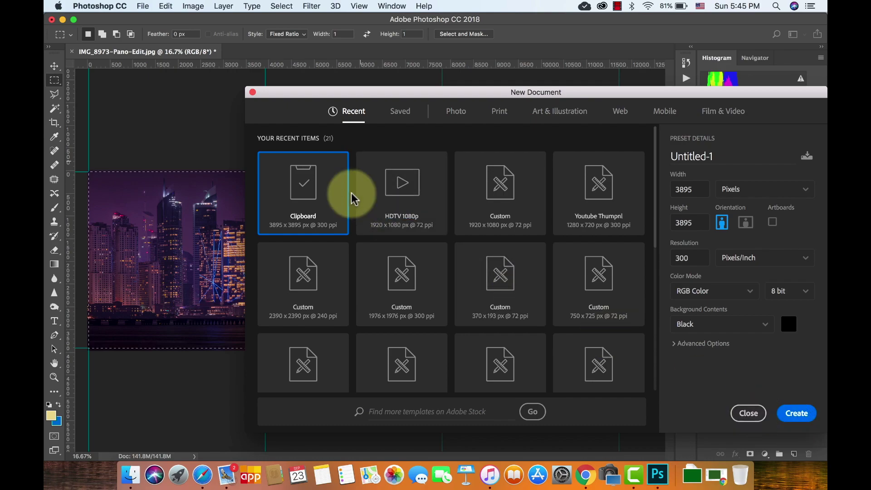
pyautogui.click(797, 413)
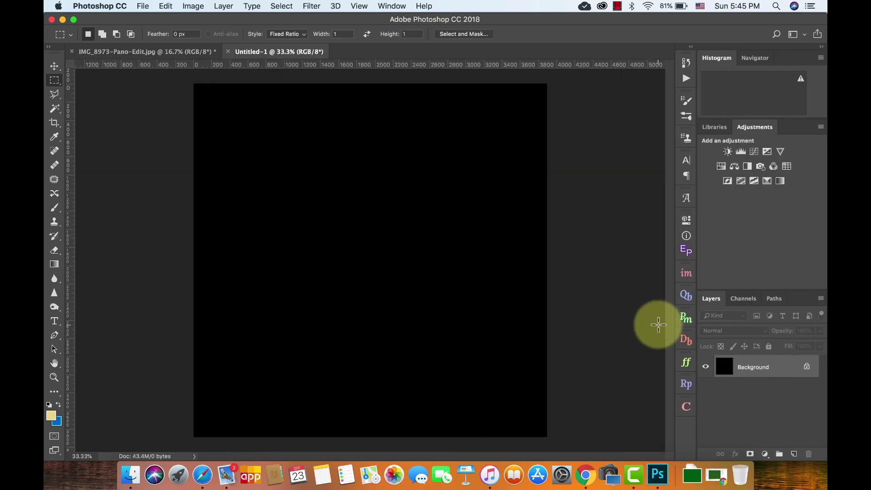
pyautogui.click(165, 6)
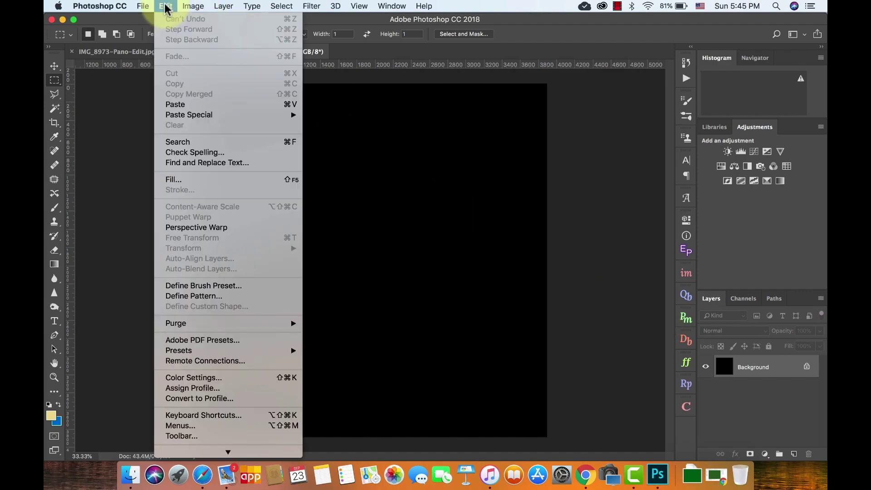
pyautogui.click(175, 104)
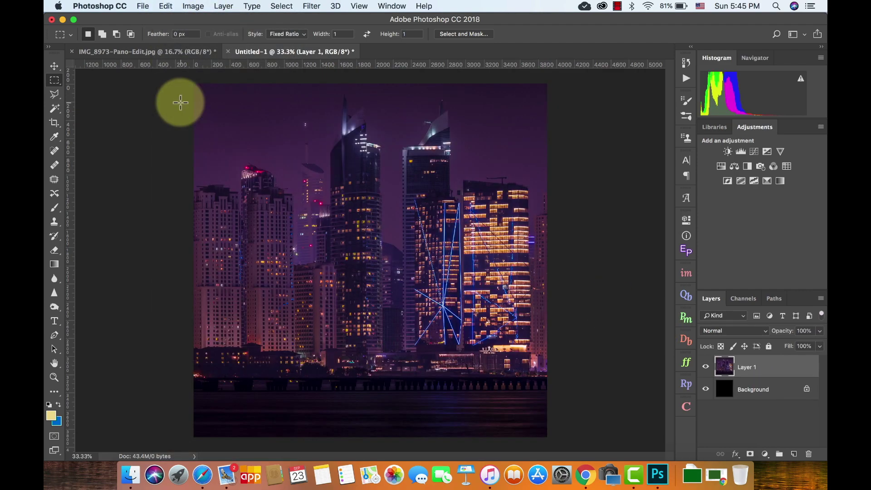
pyautogui.click(143, 52)
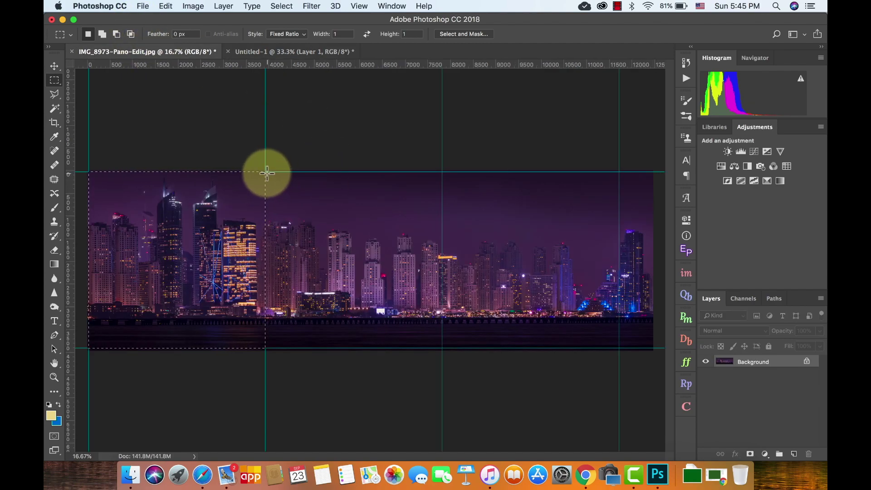
# - Copy the next square tile into its own new clipboard-sized document
pyautogui.moveTo(266, 177); pyautogui.dragTo(447, 344)
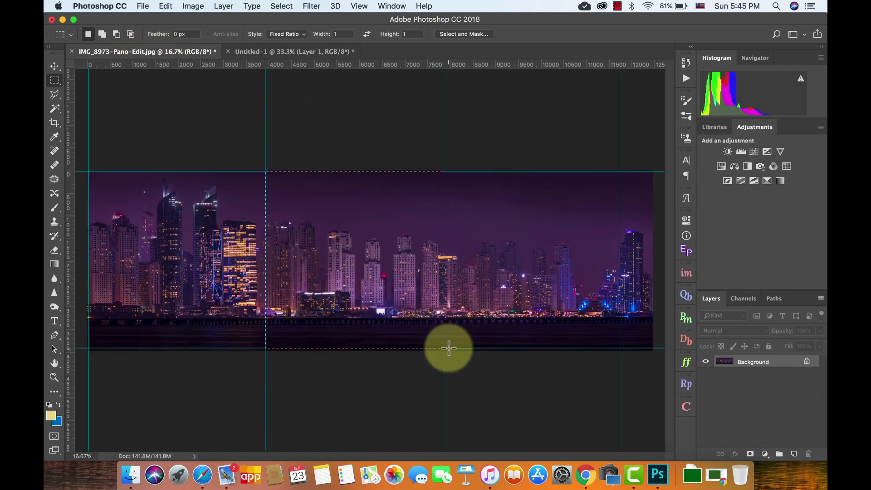
pyautogui.click(166, 6)
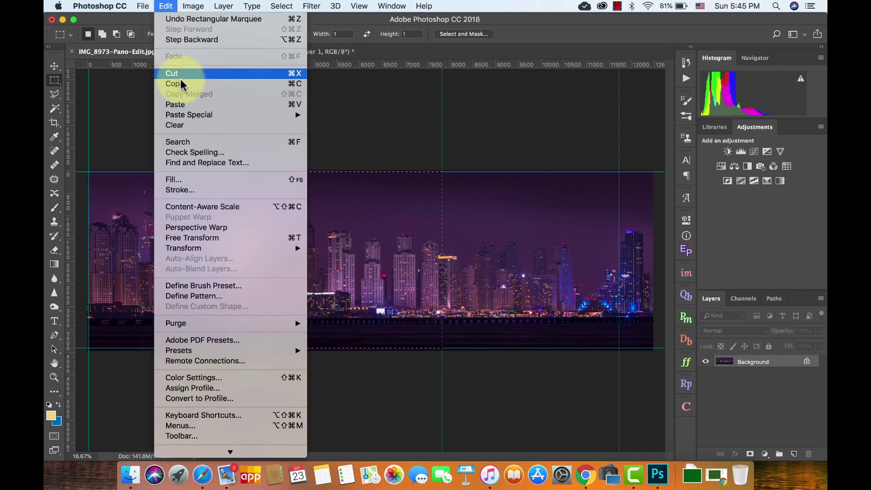
pyautogui.click(181, 84)
pyautogui.click(142, 6)
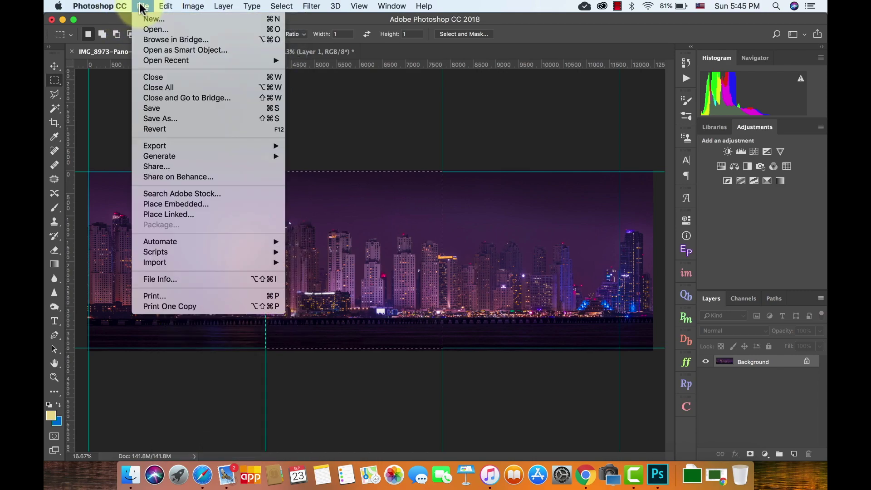
pyautogui.click(143, 18)
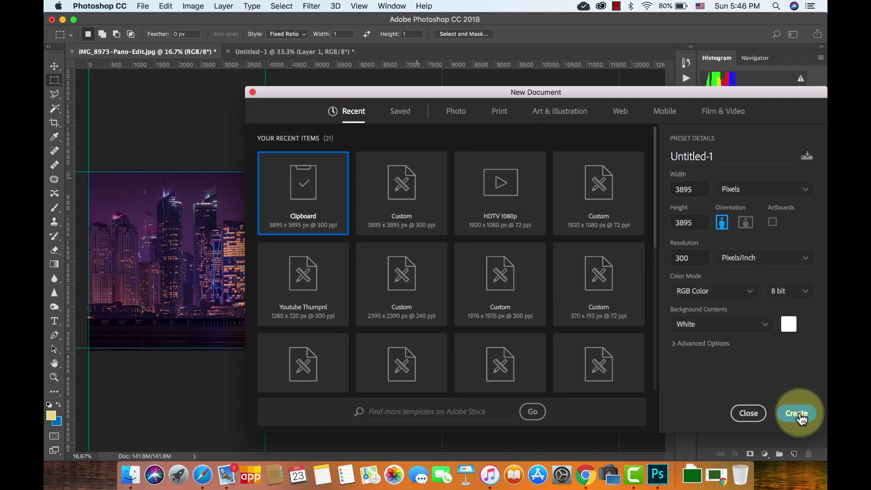
pyautogui.click(795, 414)
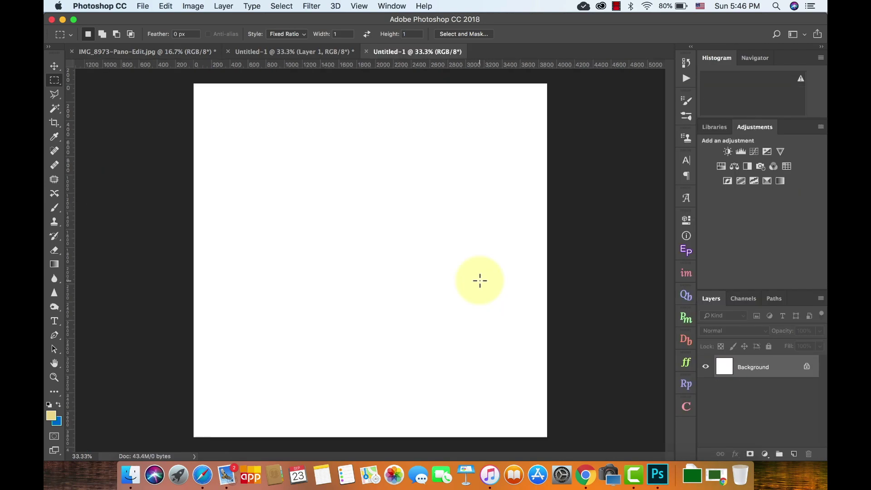
pyautogui.press('super+v')
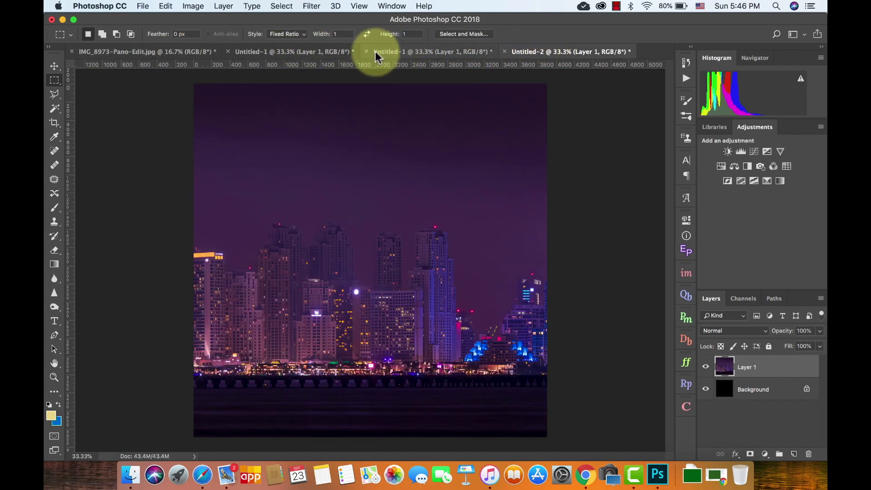
# - Check each tile document and return to the first tile's document
pyautogui.click(326, 50)
pyautogui.click(423, 51)
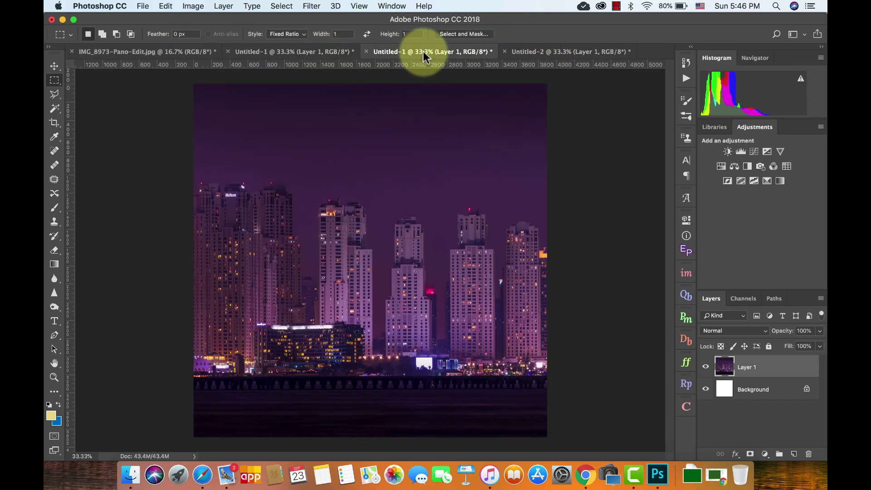
pyautogui.click(533, 53)
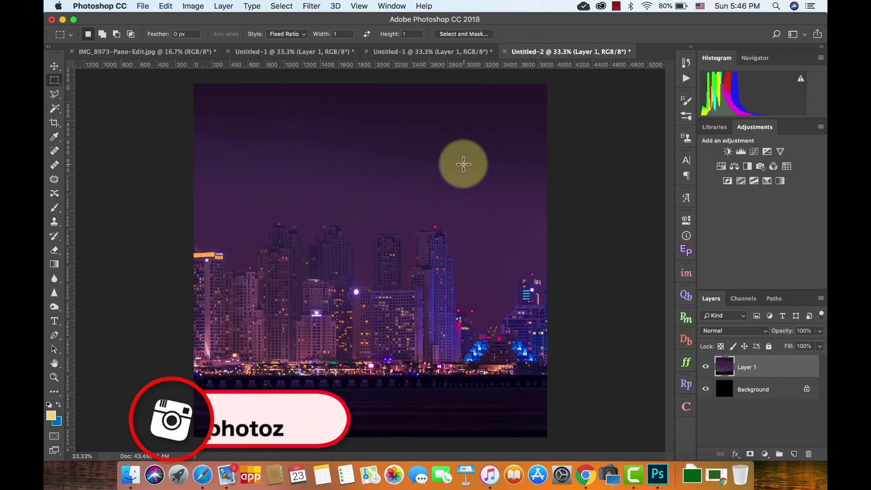
pyautogui.click(286, 52)
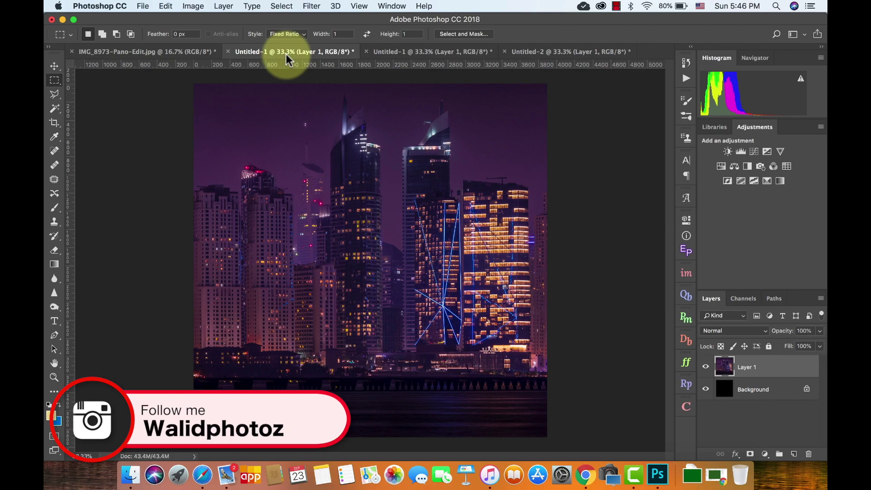
pyautogui.click(143, 6)
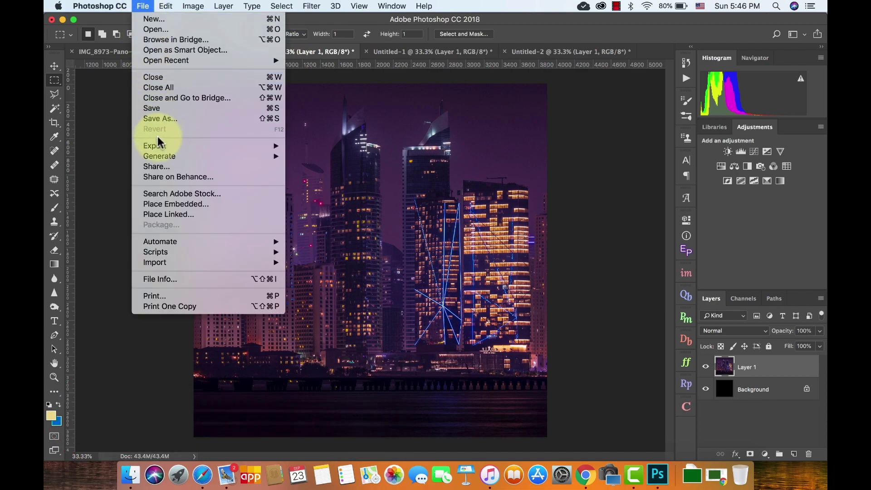
pyautogui.moveTo(154, 146)
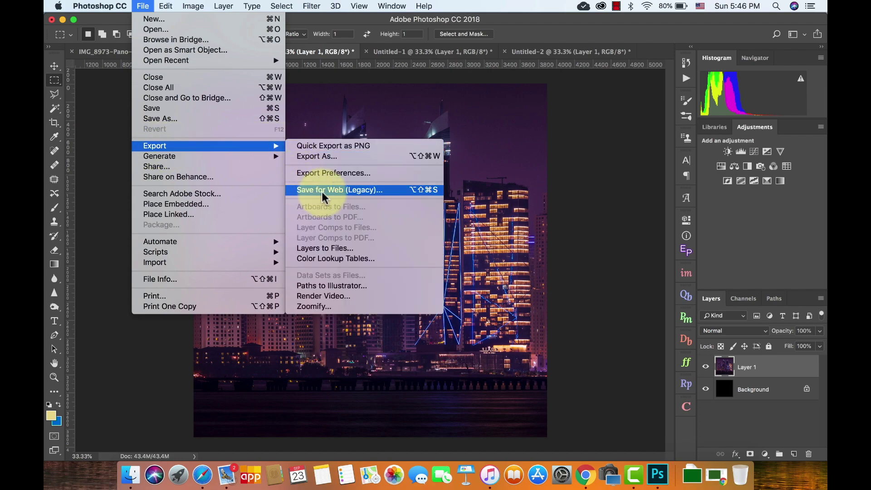
# - Export the first tile via Save for Web as a quality-100 JPEG named pan1.jpg
pyautogui.click(364, 190)
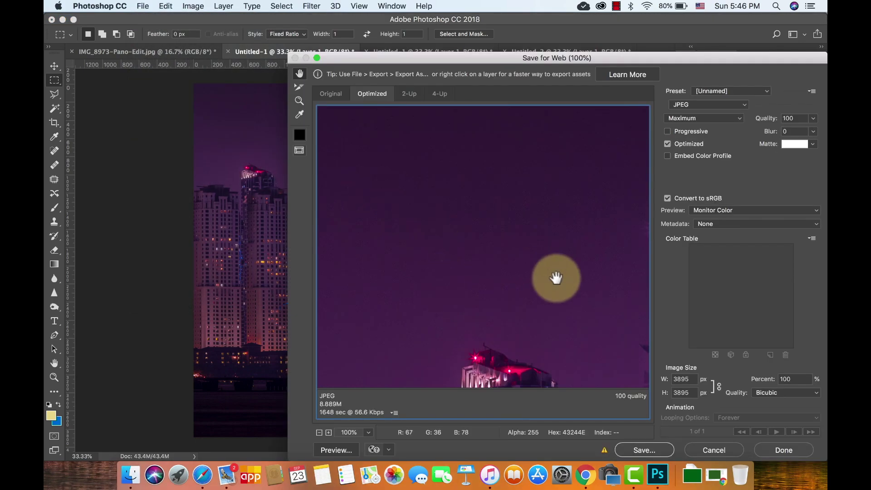
pyautogui.moveTo(529, 331); pyautogui.dragTo(502, 146)
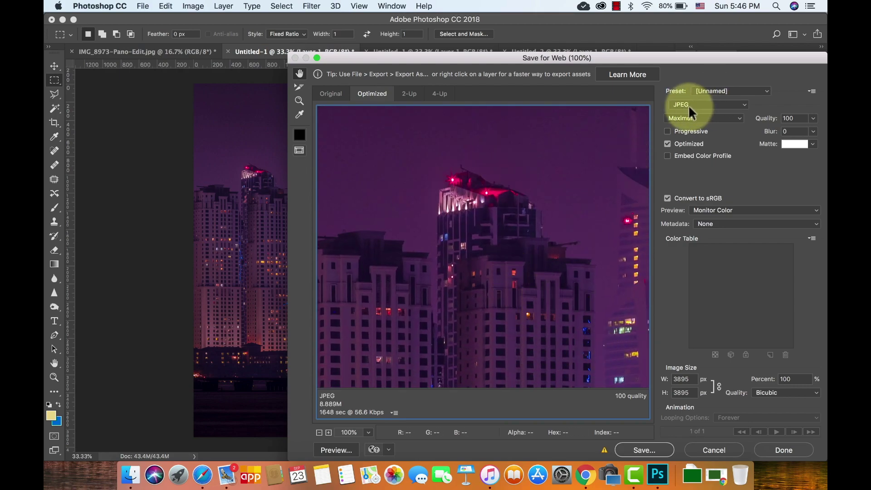
pyautogui.click(651, 450)
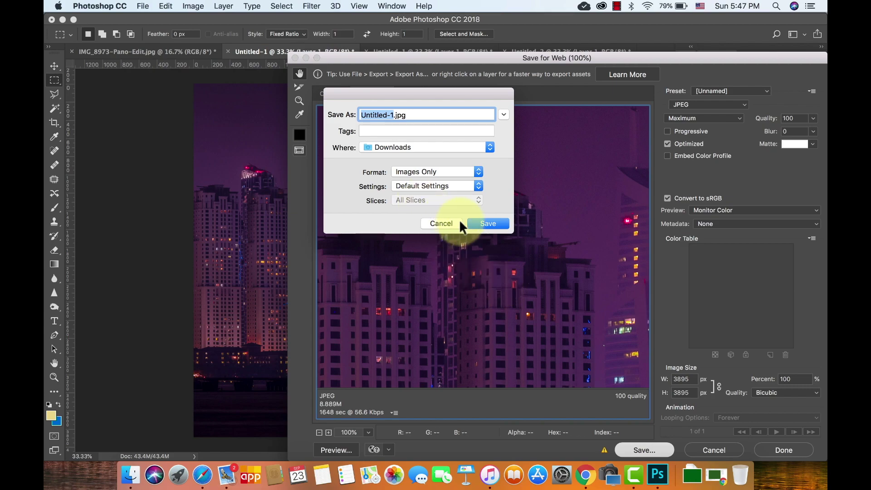
pyautogui.write('pan1')
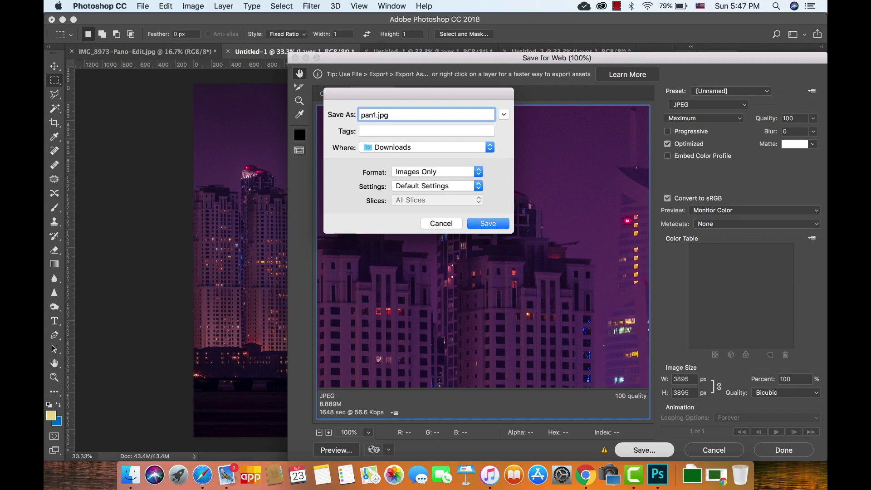
pyautogui.press('Return')
pyautogui.hotkey('ctrl', 'Tab')
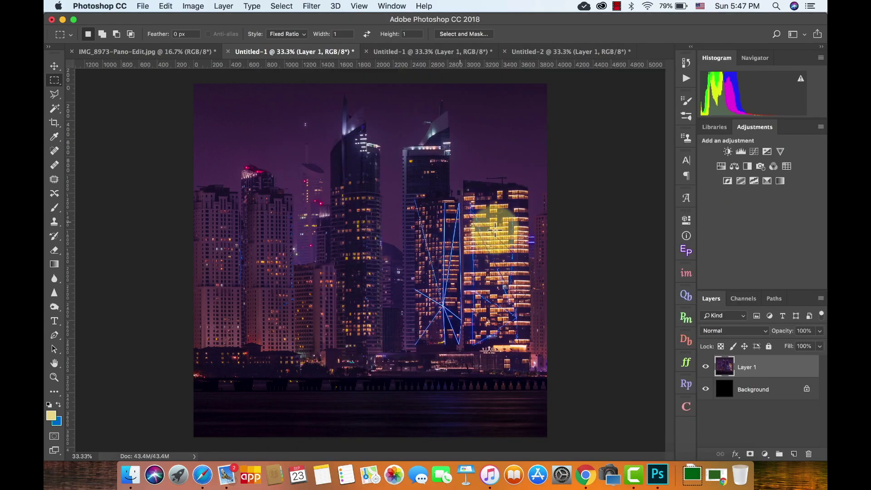
pyautogui.hotkey('ctrl', 'Tab')
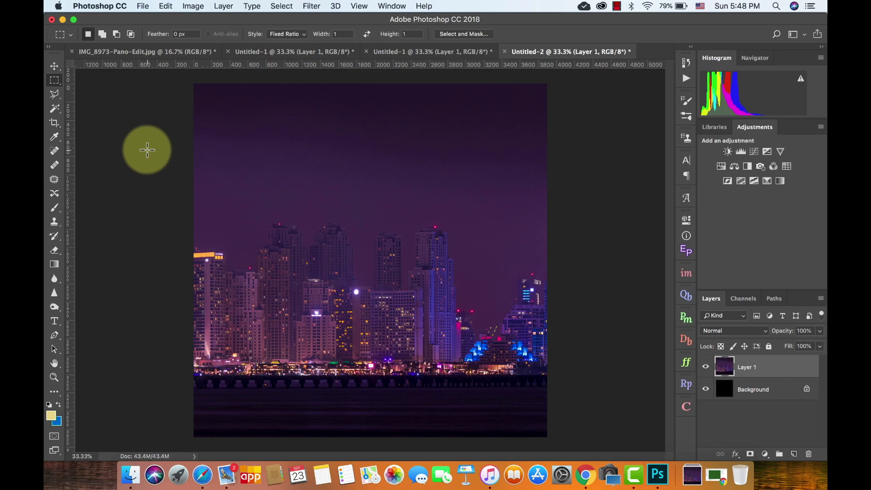